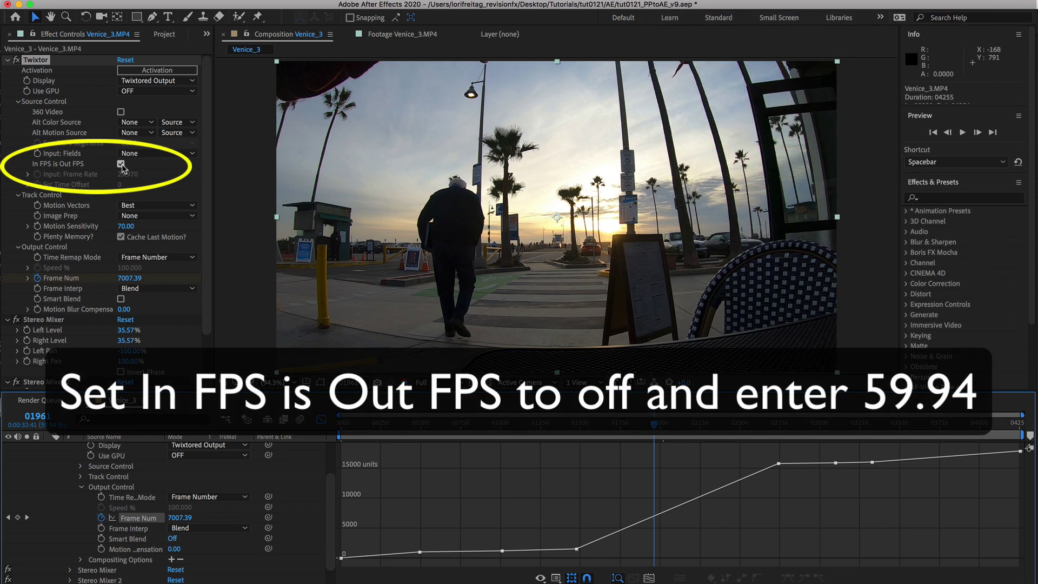
Turn off In FPS is Out FPS and set Twixtor's input frame rate to 59.94
left_click(121, 165)
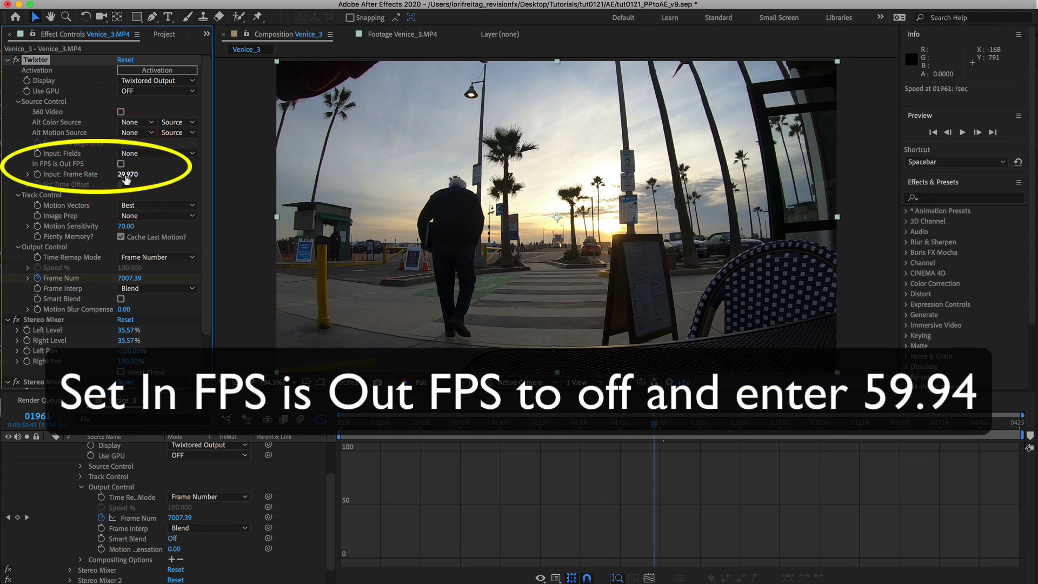
left_click(126, 175)
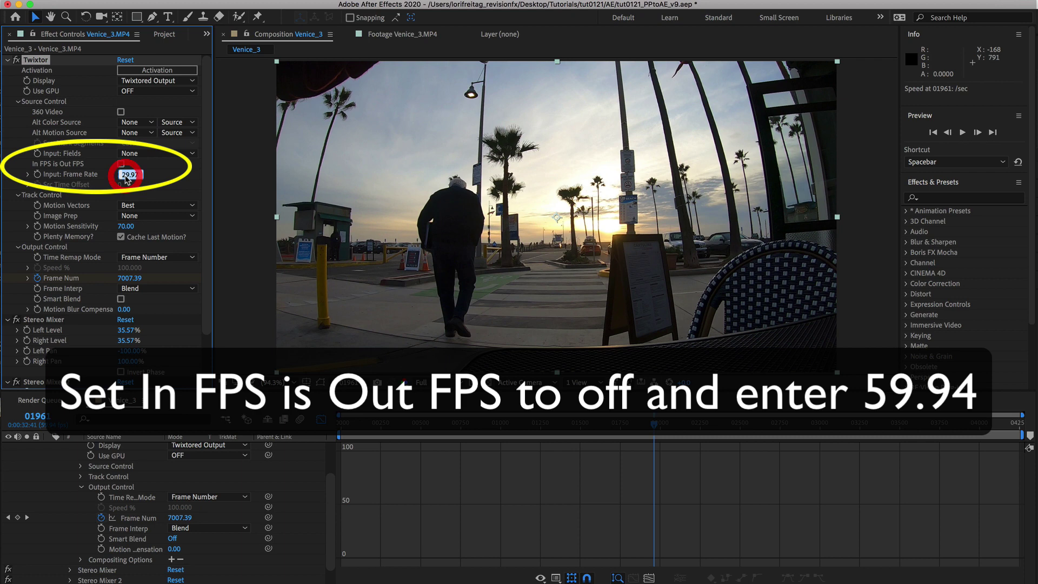
type("5")
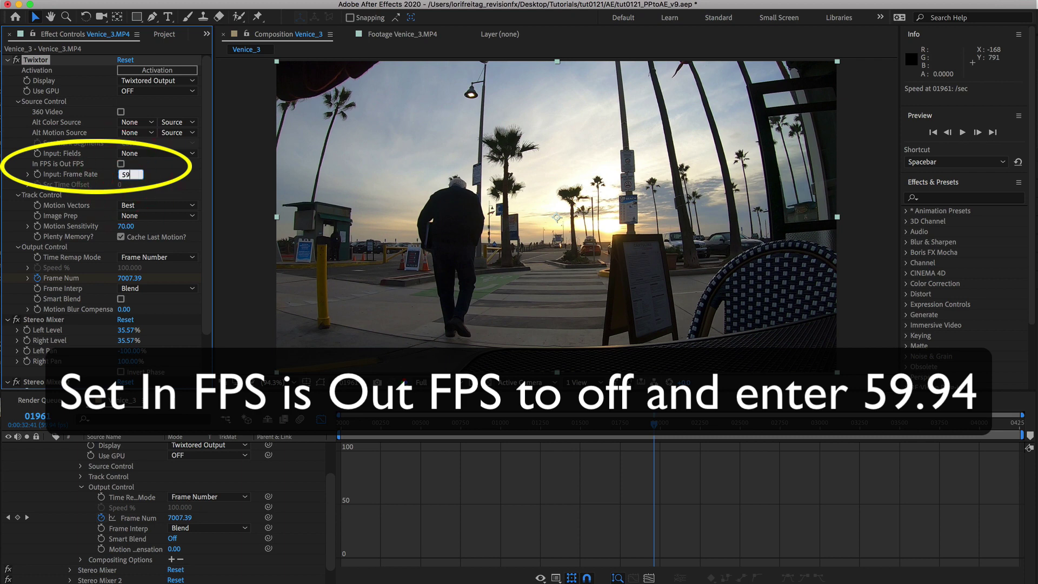
key("Return")
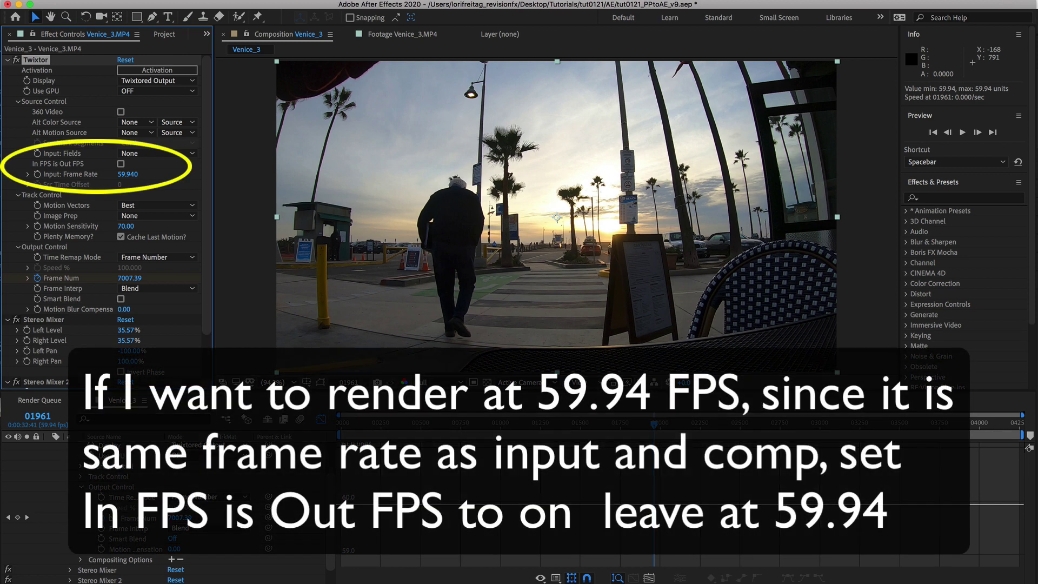
Re-enable Twixtor's In FPS is Out FPS checkbox so input and output both run at 59.94
left_click(121, 164)
left_click(121, 164)
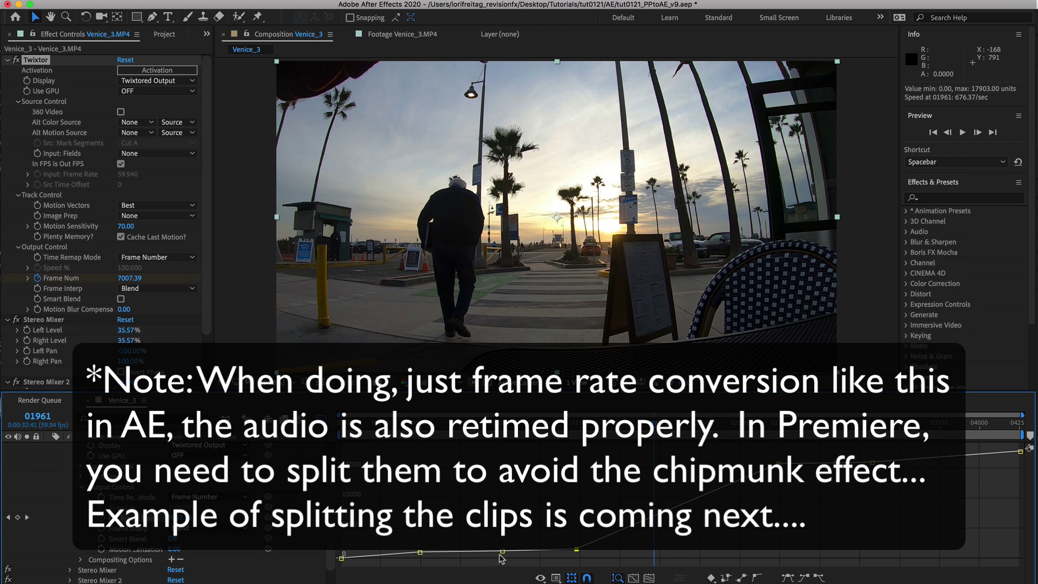
mouse_move(503, 553)
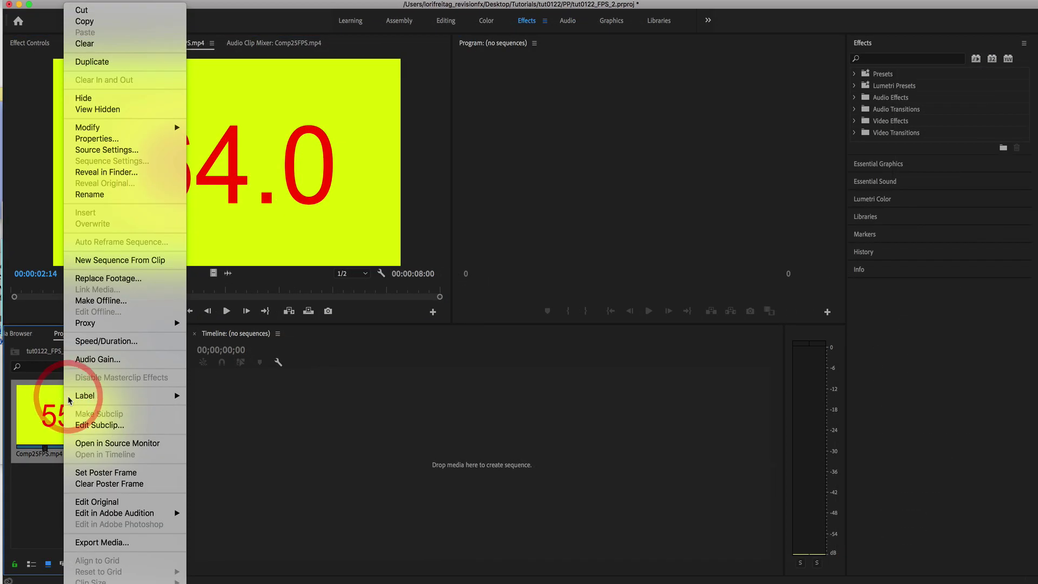
Interpret the Comp25FPS clip's footage with an assumed frame rate of 23.976 fps
mouse_move(71, 398)
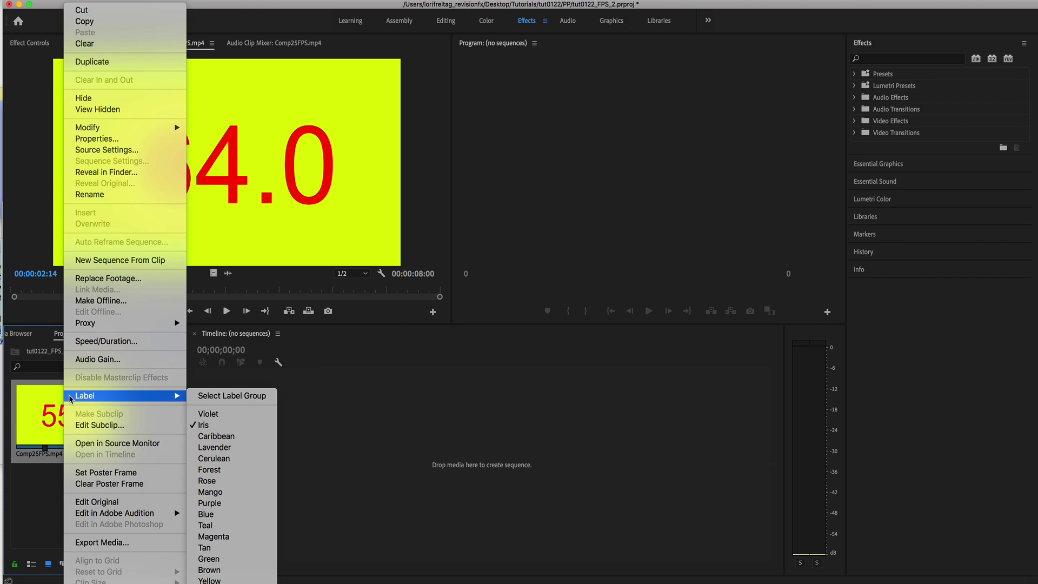
mouse_move(86, 129)
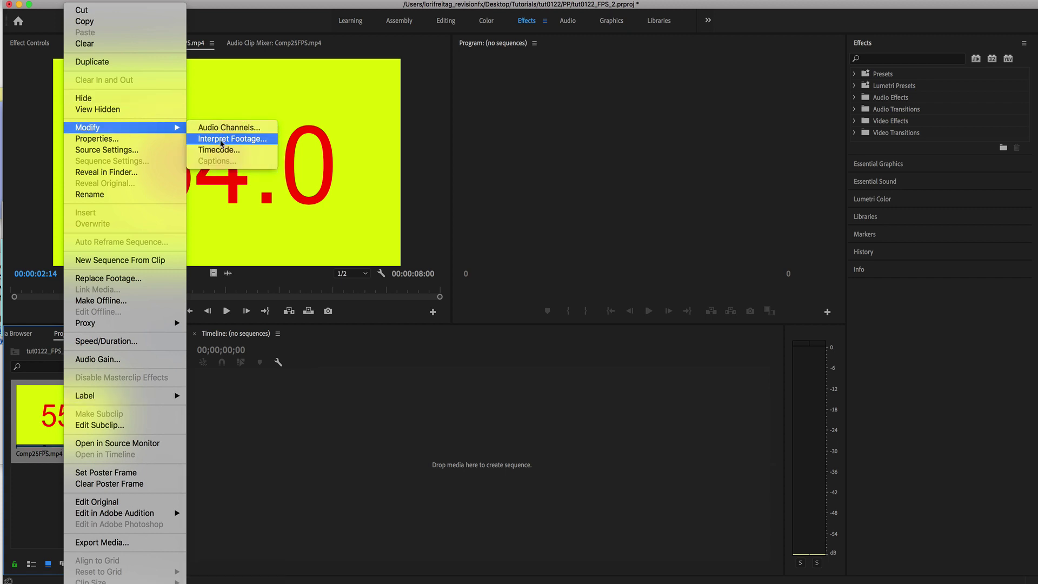
left_click(222, 140)
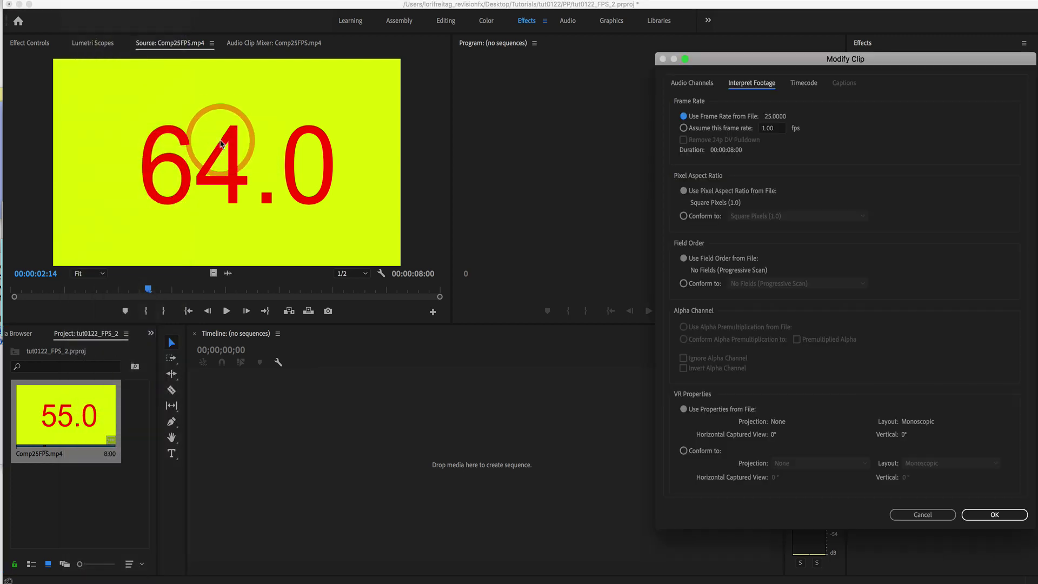
left_click(683, 128)
type("23")
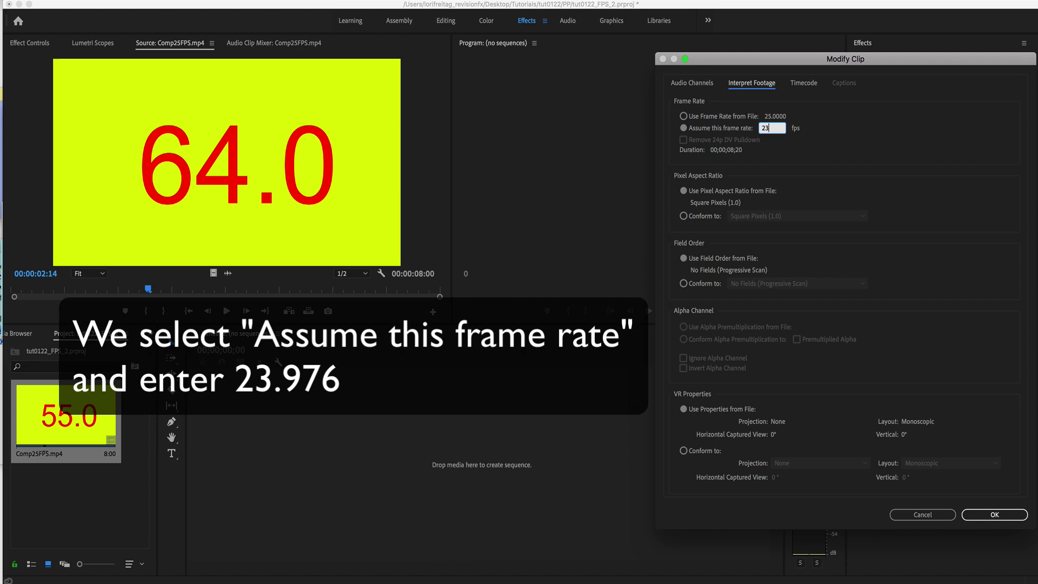
type(".976")
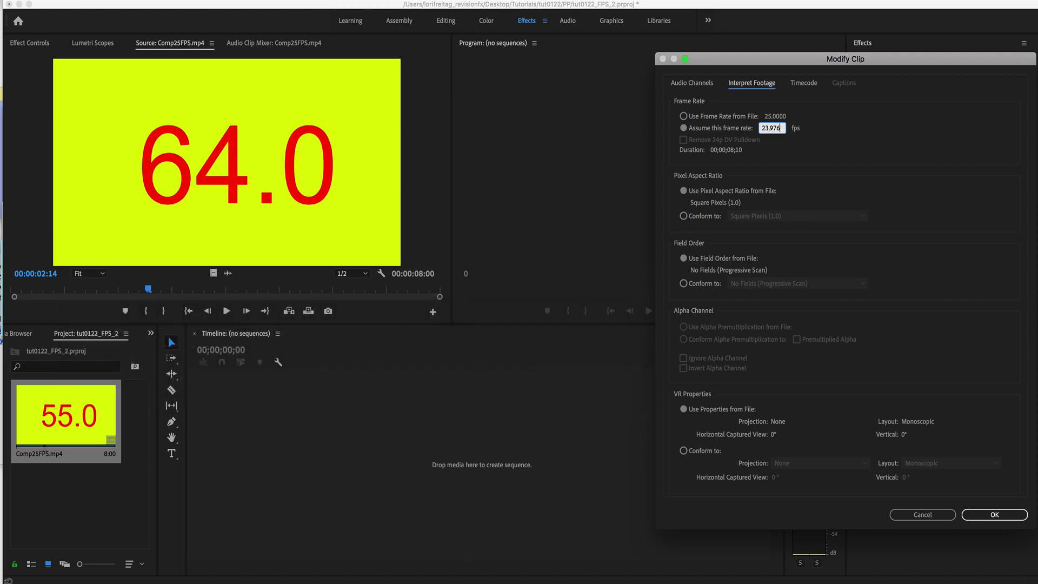
key("Return")
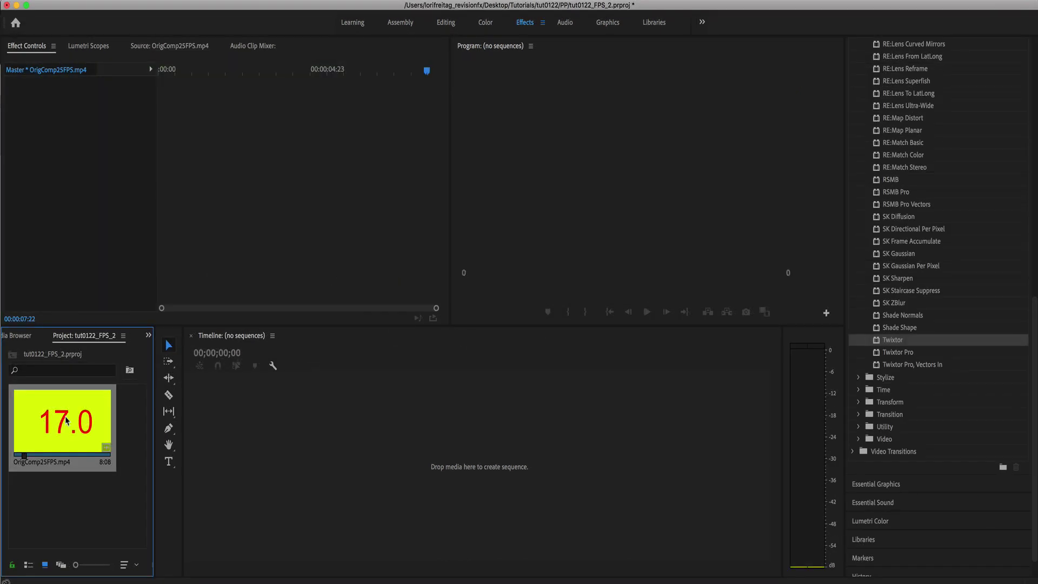
Create an OrigComp25FPS sequence from the clip and confirm its 23.976 fps sequence settings
right_click(60, 413)
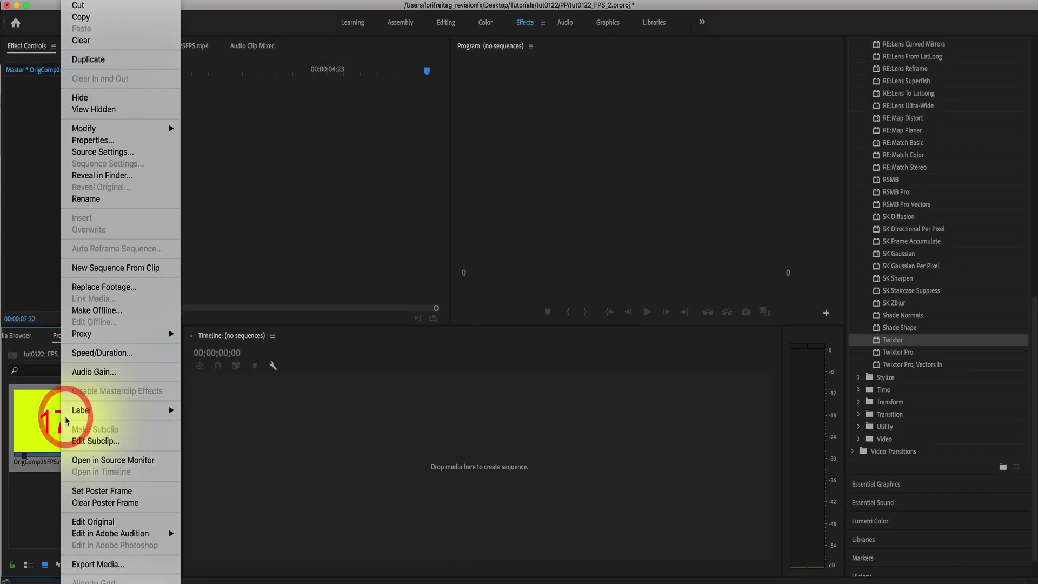
left_click(118, 267)
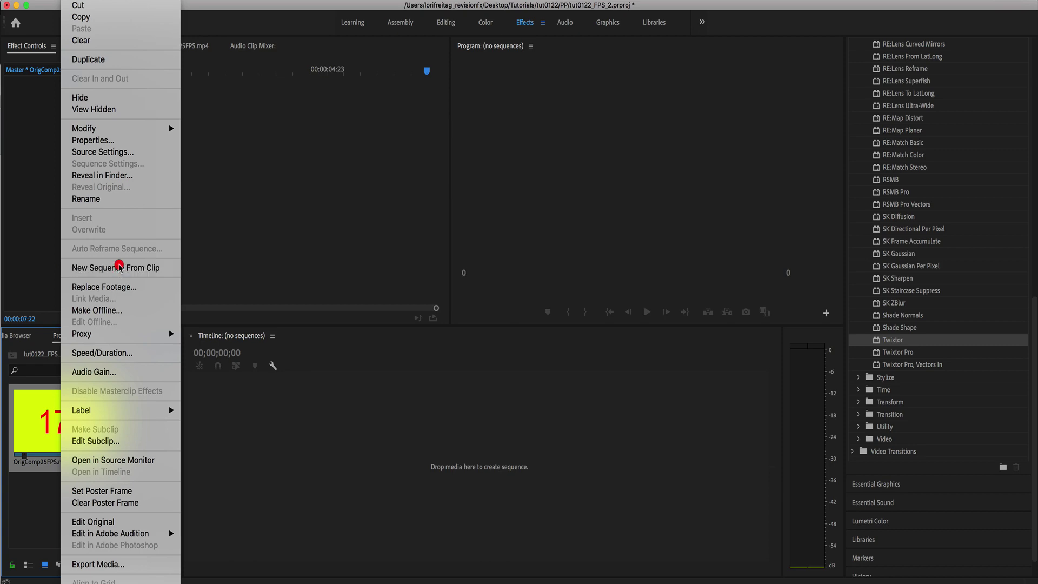
left_click_drag(454, 566, 367, 562)
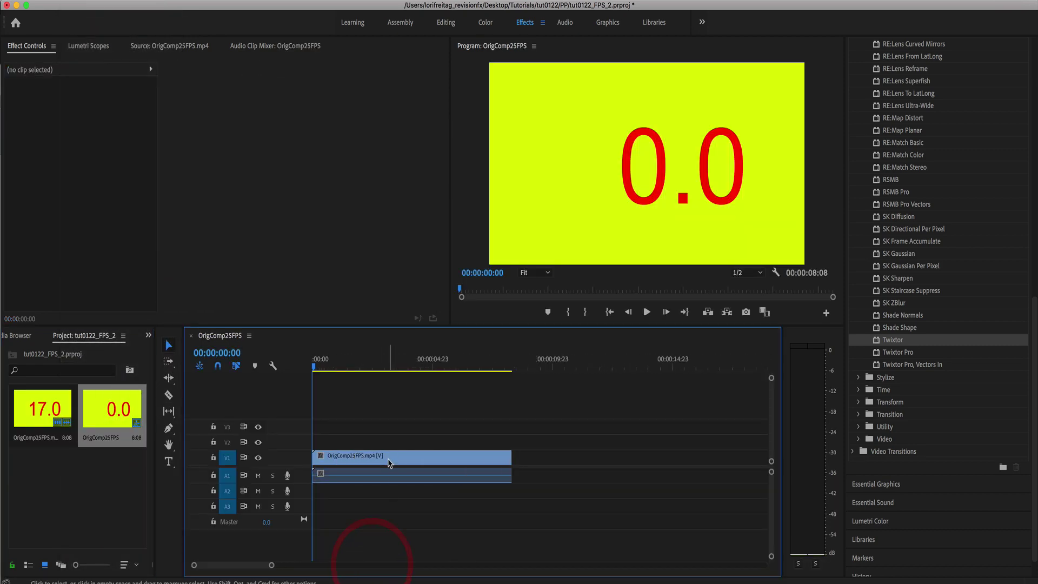
left_click(388, 457)
left_click(173, 0)
left_click(199, 8)
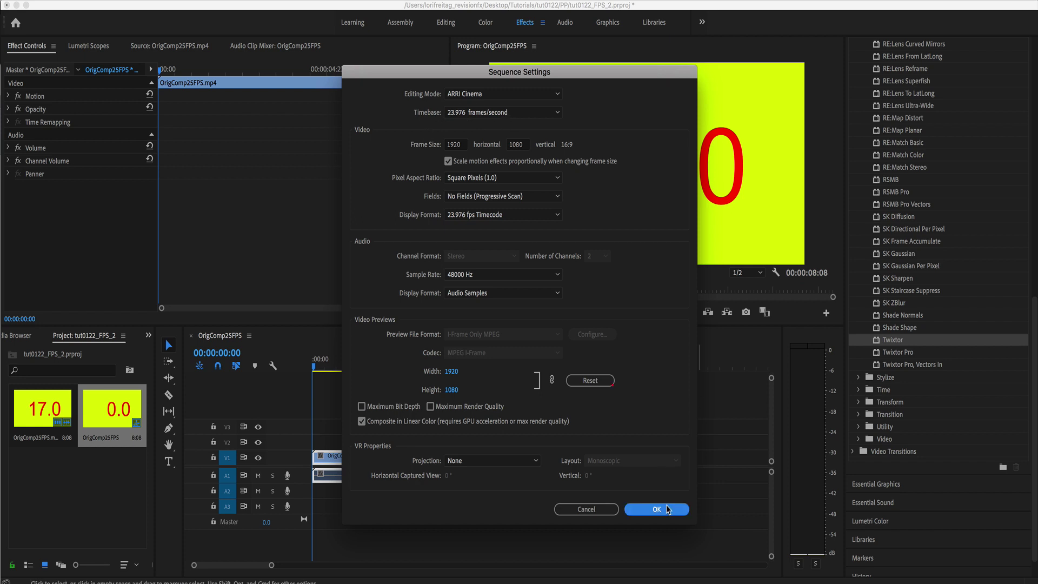
left_click(668, 509)
Show timeline time in frames, park the playhead at frame 20, and unlink the V1 clip's audio
right_click(210, 357)
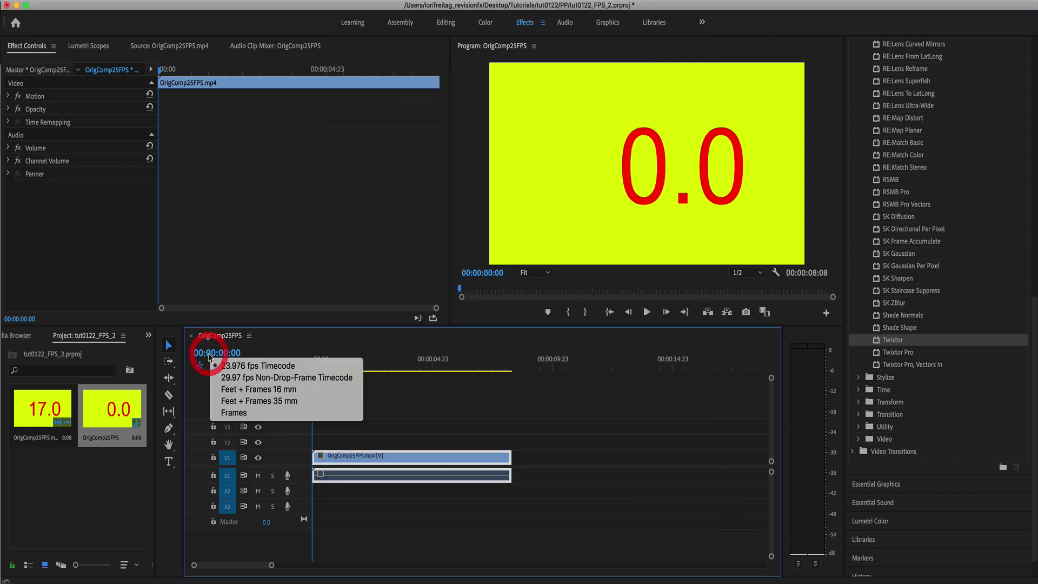
left_click(233, 412)
left_click(319, 371)
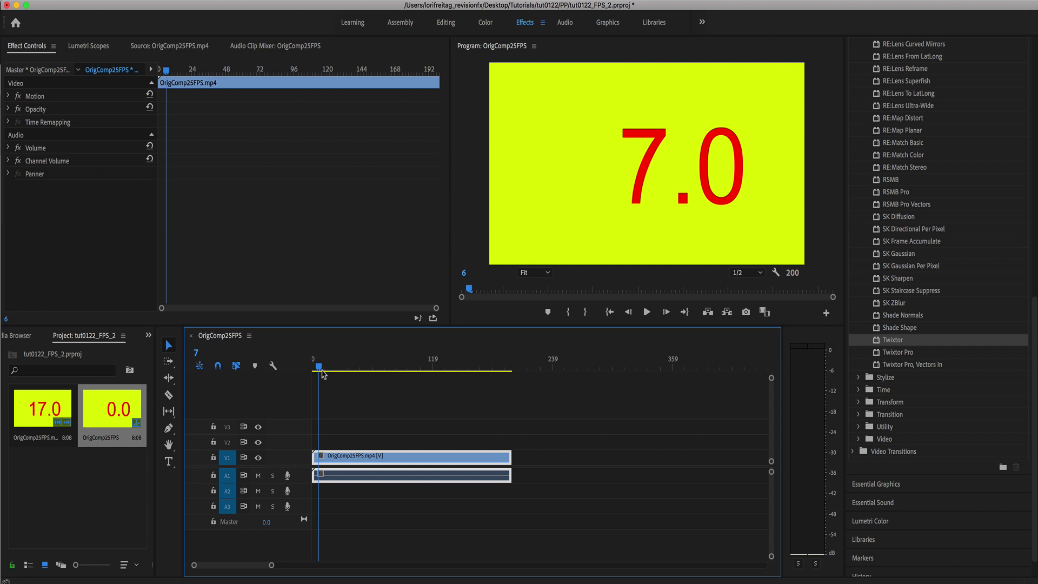
left_click_drag(323, 374, 332, 370)
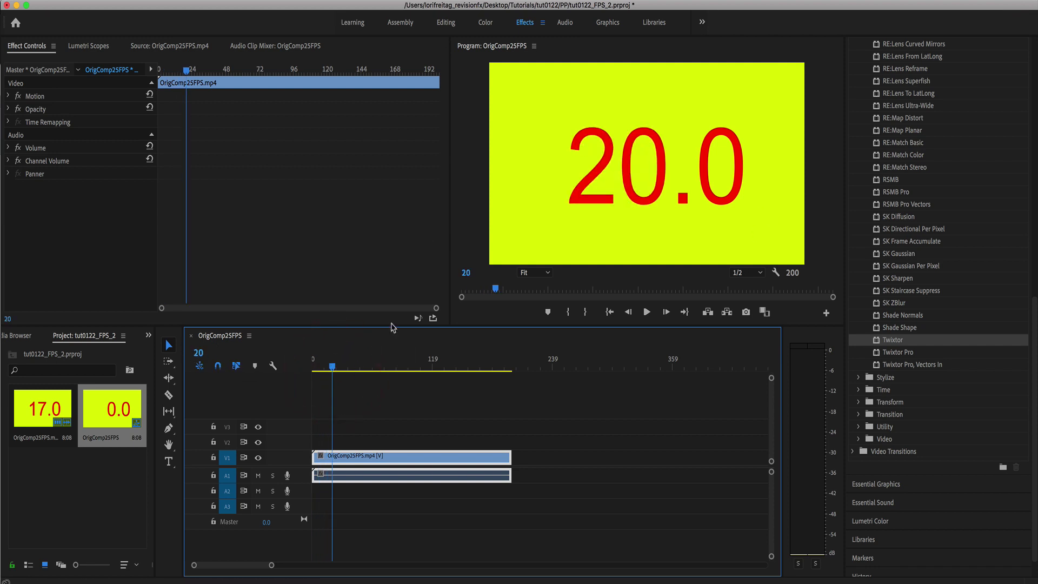
right_click(425, 457)
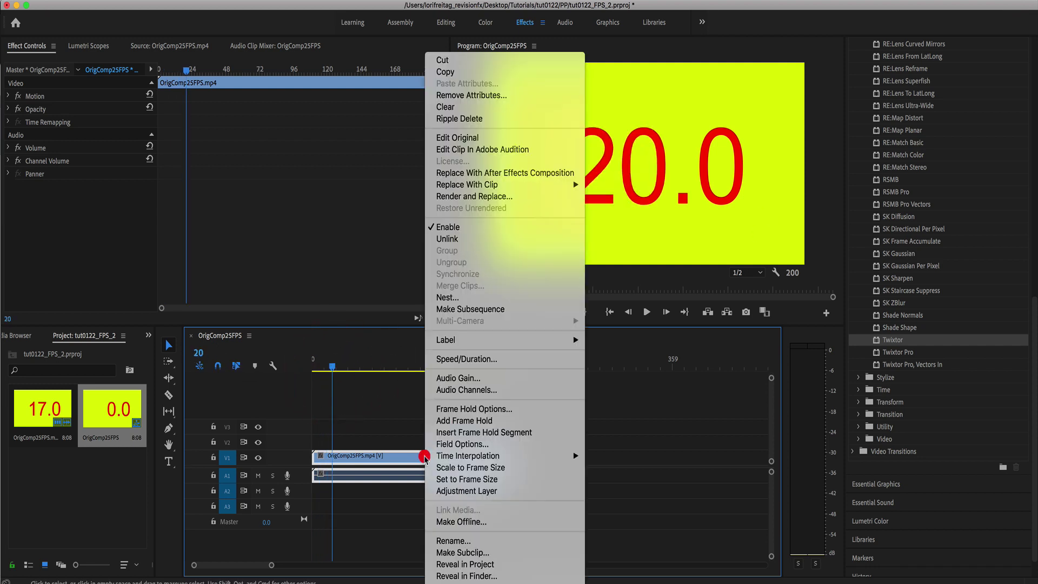
left_click(451, 238)
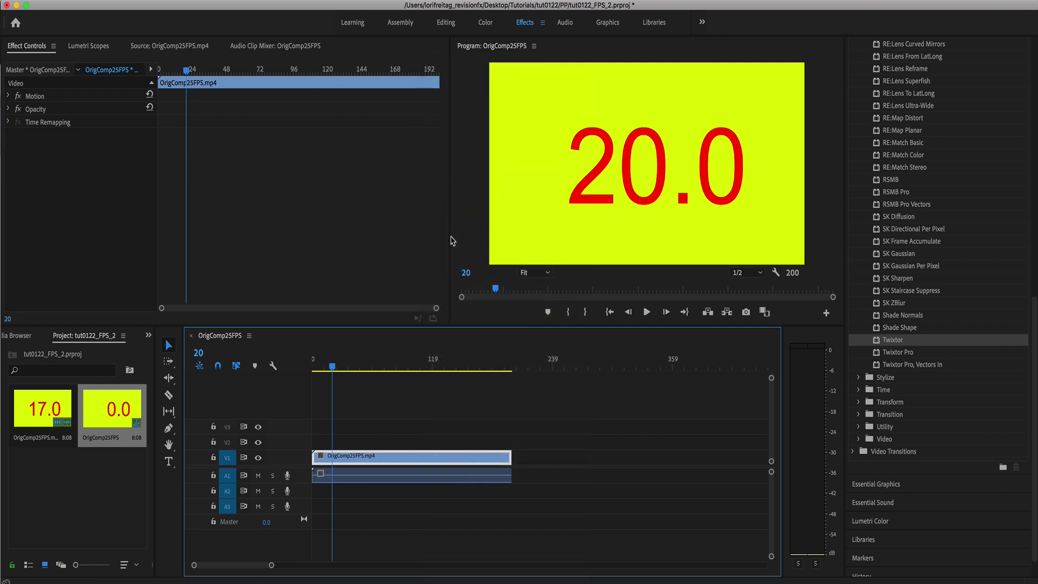
Apply Twixtor to the V1 clip, set Speed % to 104.27, and scrub to review the result
left_click_drag(452, 240, 357, 456)
scroll(84, 259, "down", 5)
left_click(84, 268)
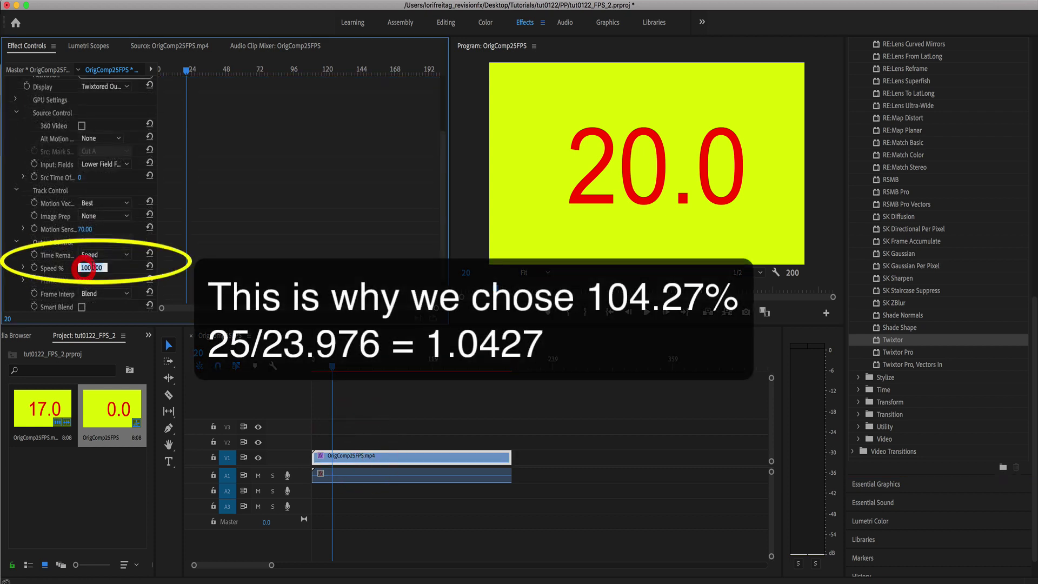
type("104.27")
key("Return")
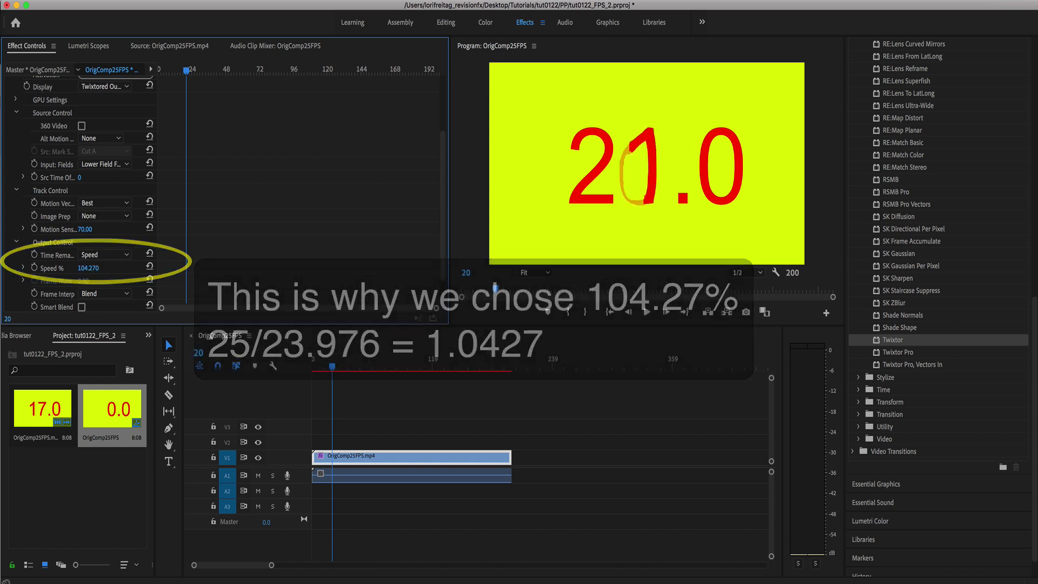
mouse_move(481, 373)
left_mouse_down()
mouse_move(511, 382)
mouse_move(481, 381)
left_mouse_up()
Duplicate the OrigComp25FPS footage and interpret the copy's frame rate as 23.98 fps
left_click(42, 408)
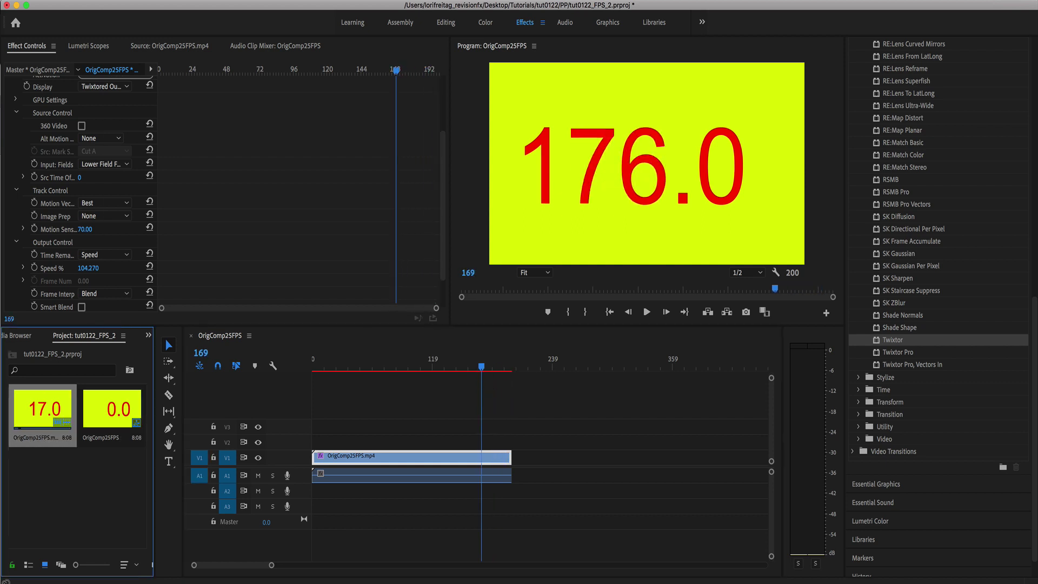
left_click(117, 1)
left_click(131, 139)
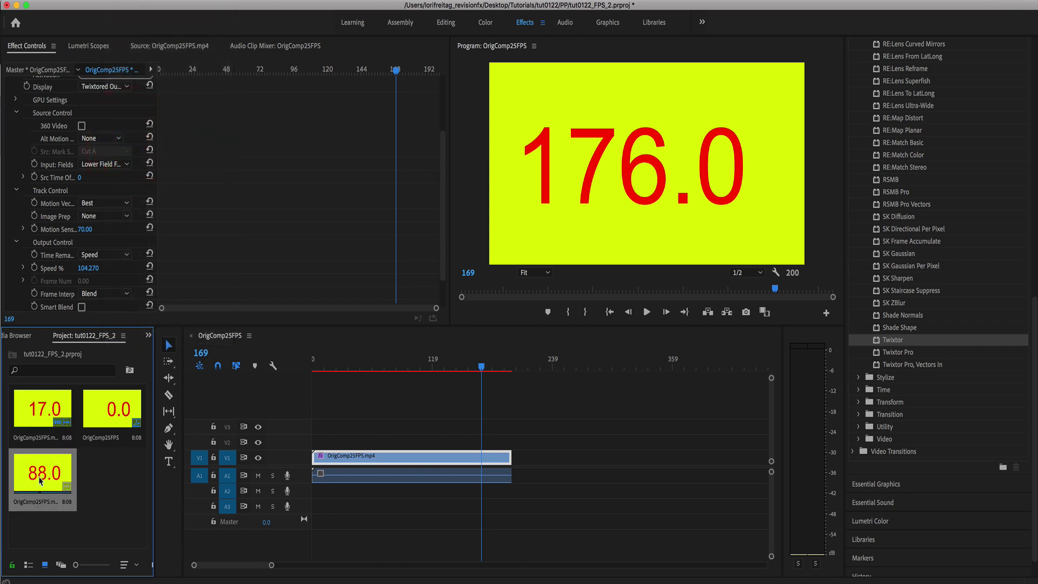
right_click(40, 480)
mouse_move(73, 132)
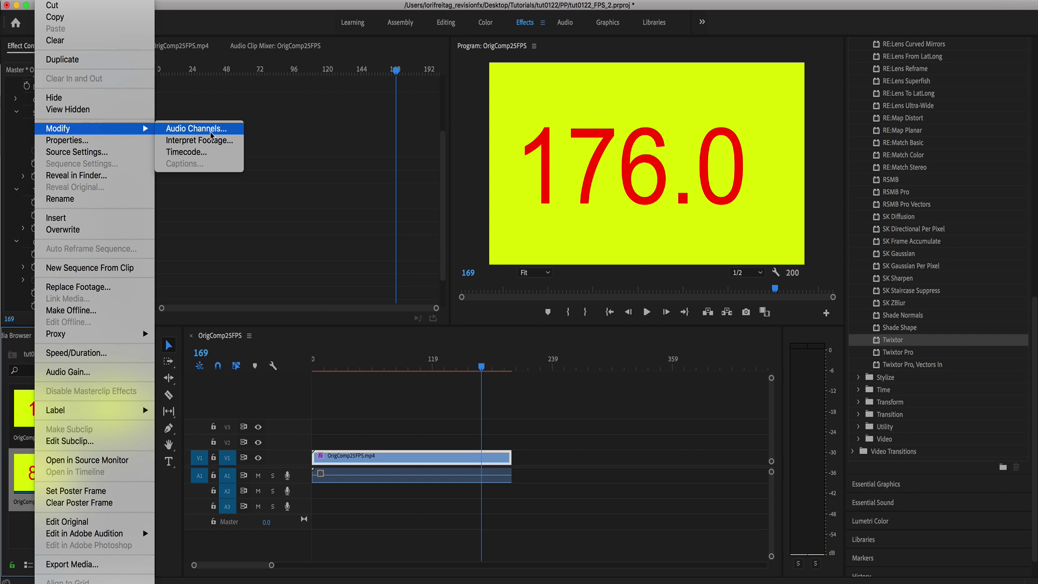
left_click(203, 140)
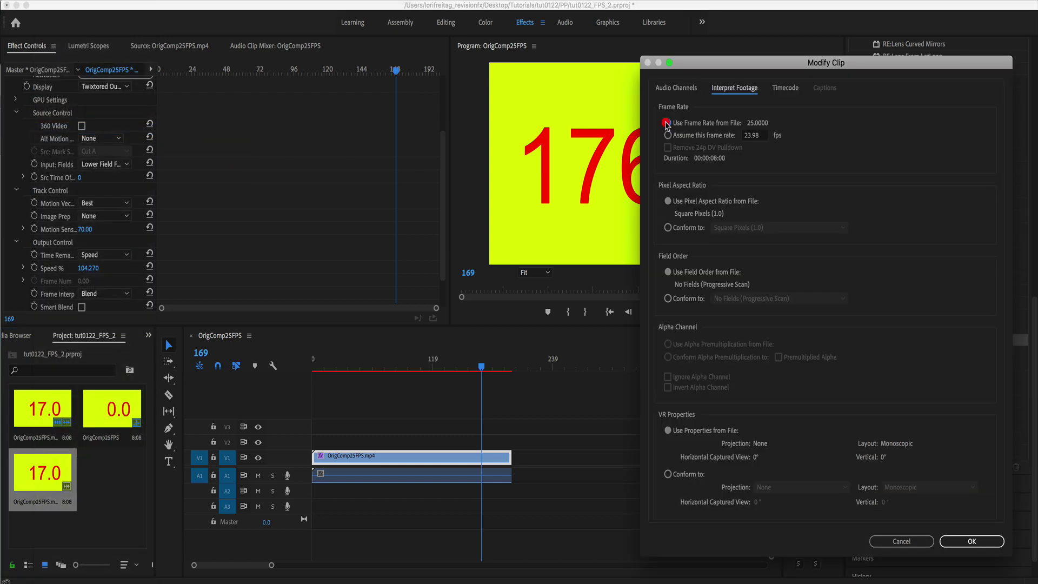
left_click(971, 541)
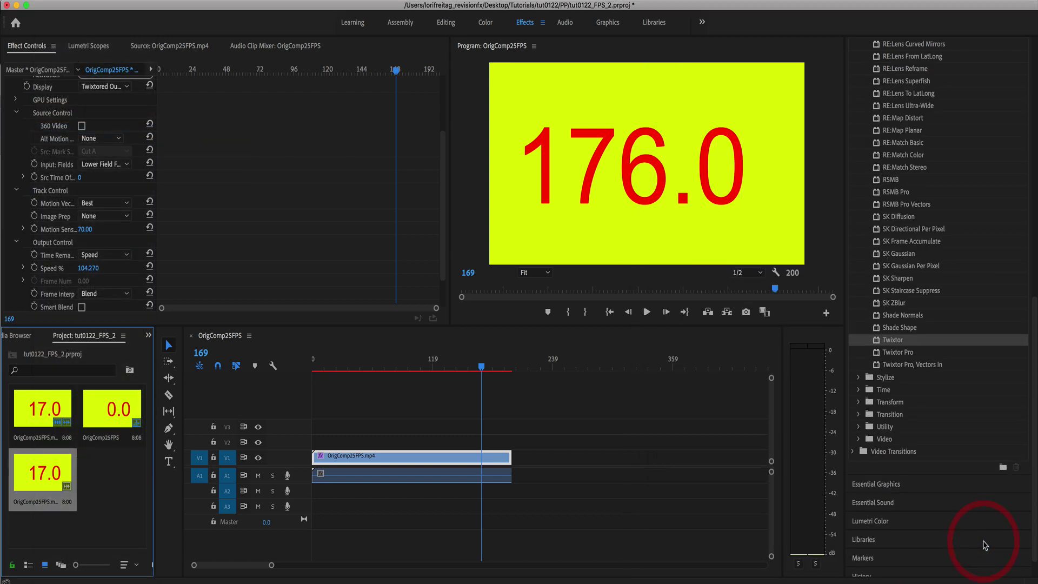
Place the copy after the original on the timeline, unlink it, and select its video
left_click_drag(40, 478, 541, 457)
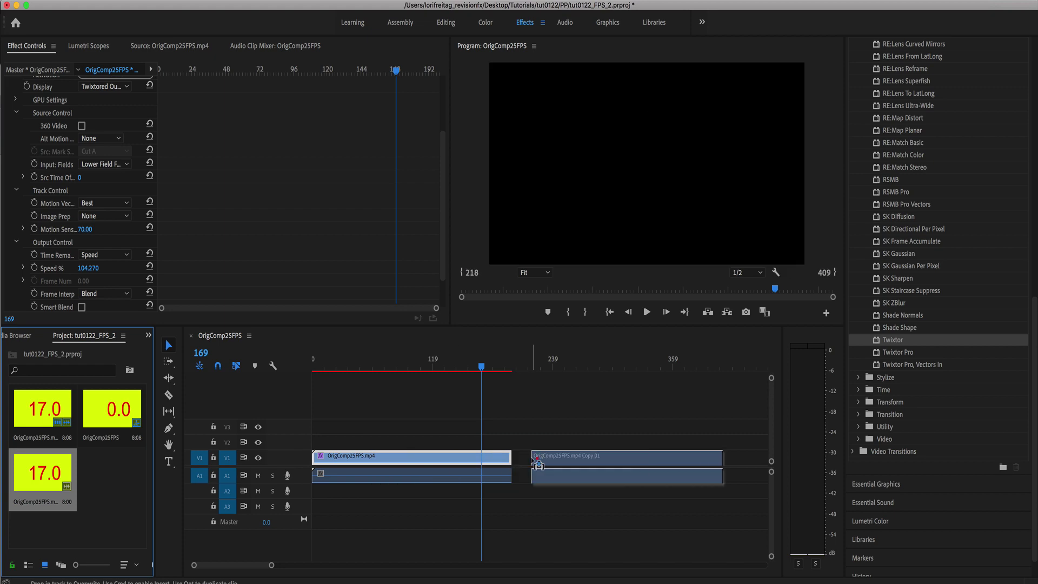
right_click(565, 456)
left_click(602, 238)
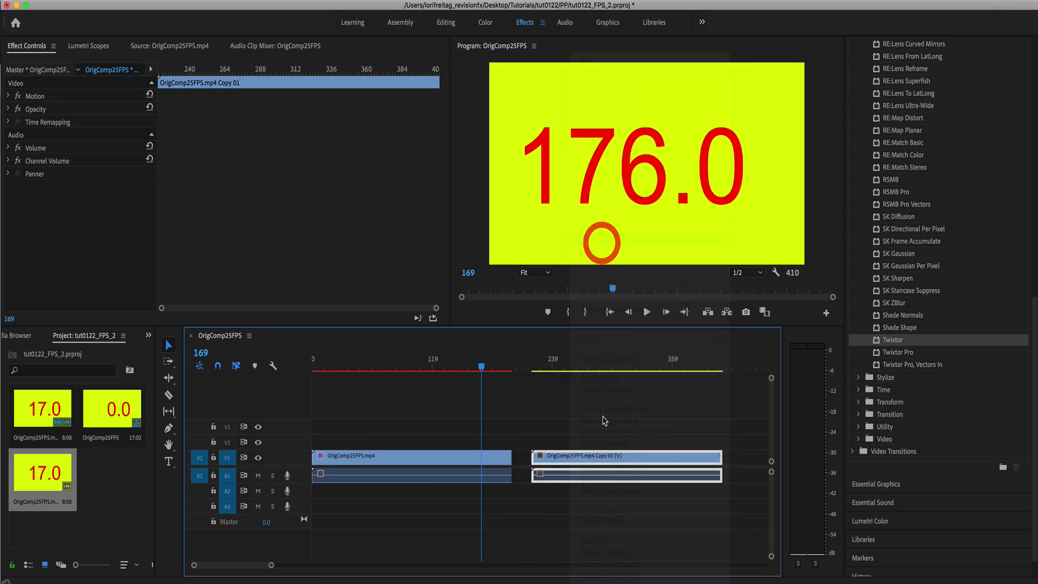
left_click(601, 456)
Remove the copy's video and the original audio, moving the copy's audio to the sequence start
key("Delete")
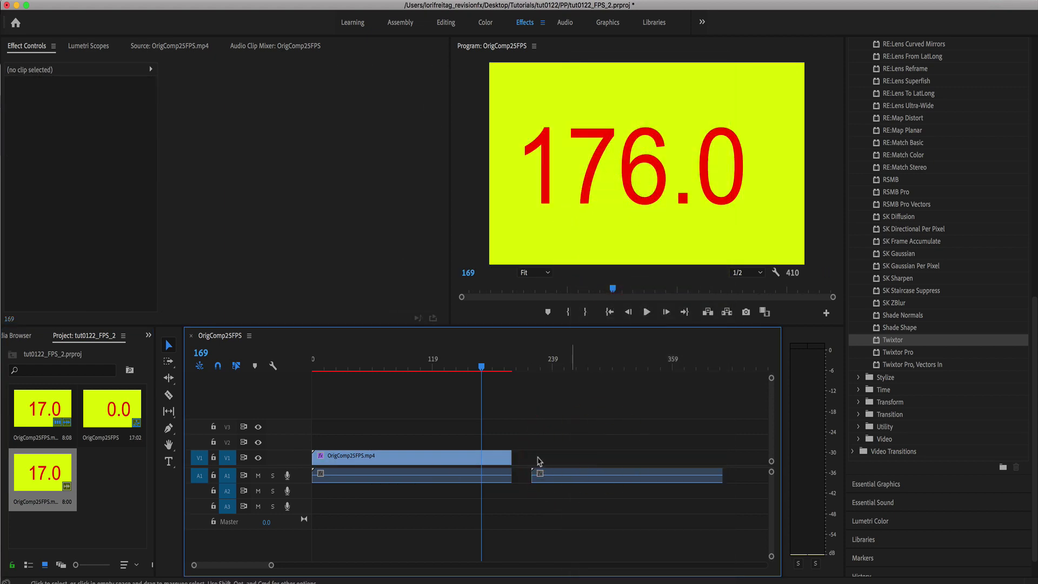
left_click(416, 474)
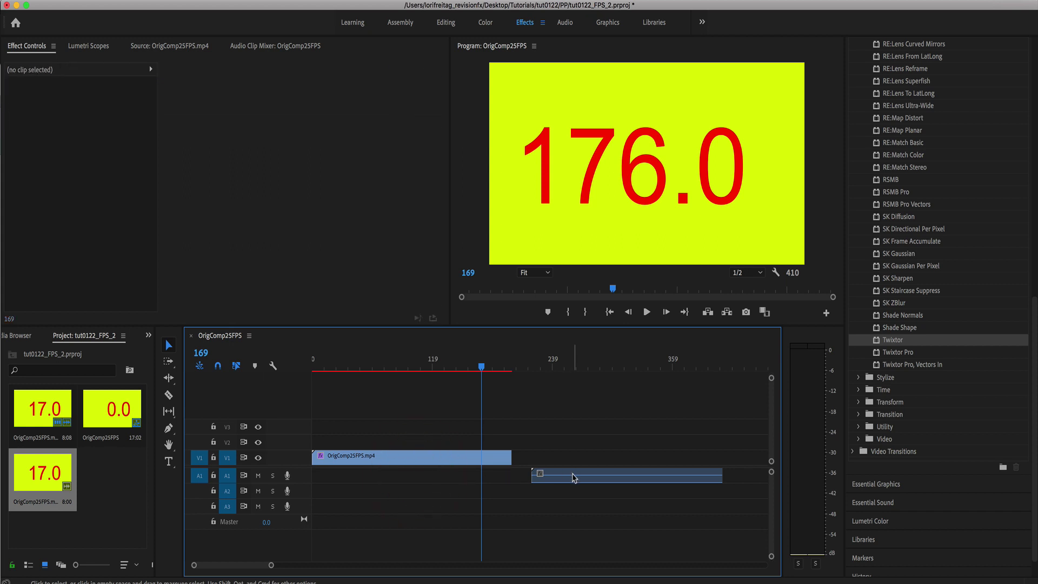
left_click_drag(575, 476, 336, 475)
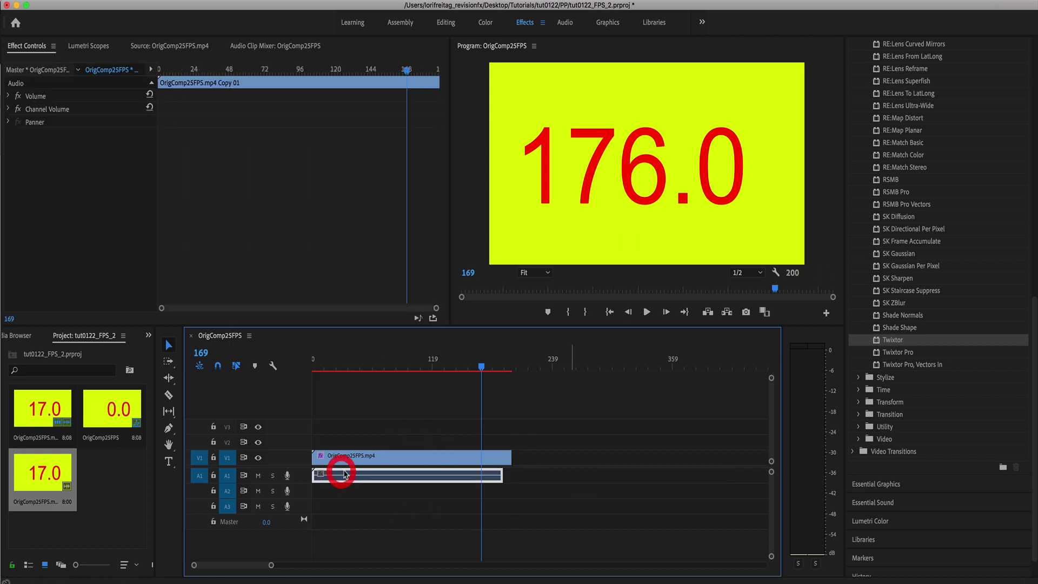
Set the copied audio's speed to 104.27% and trim the V1 video end to match at 183 frames
right_click(479, 475)
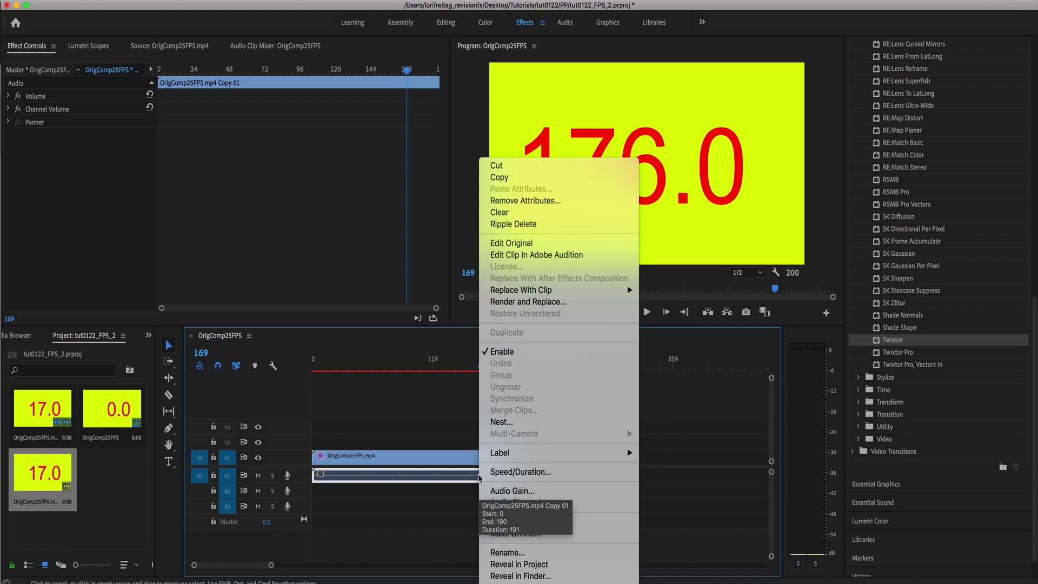
left_click(498, 472)
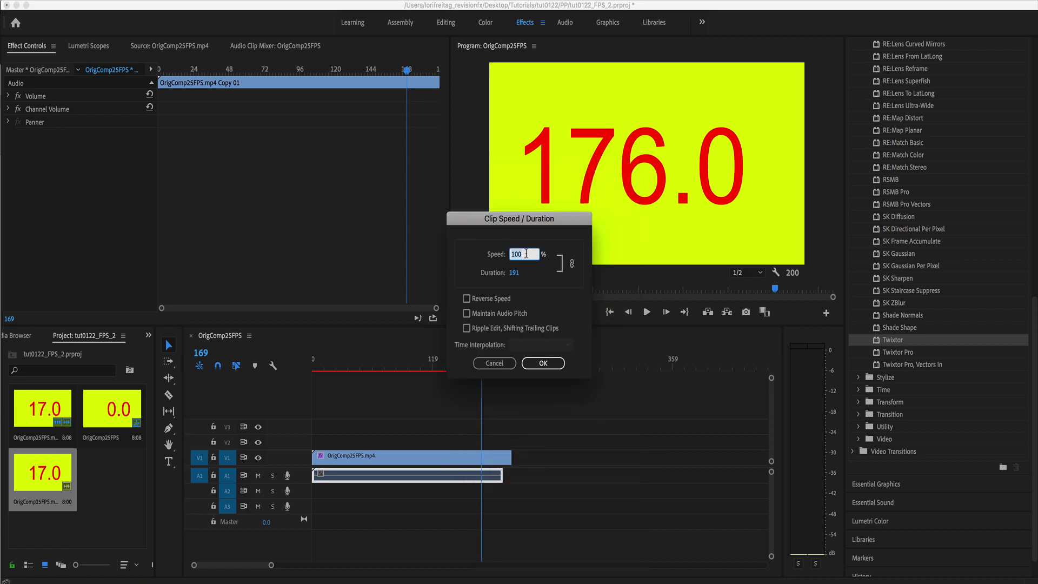
type("10")
key("Return")
left_click_drag(510, 457, 492, 460)
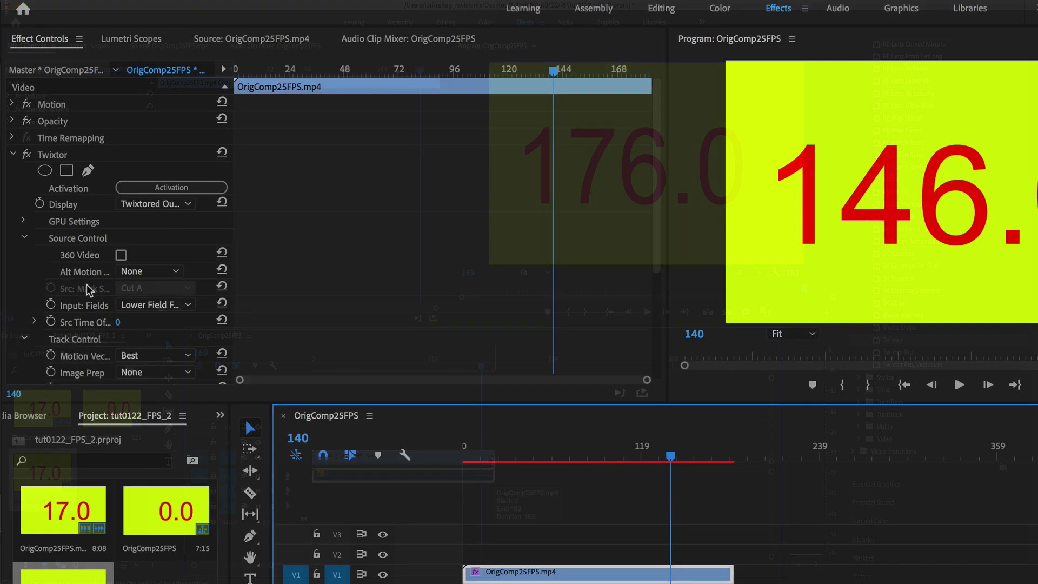
Enable the 360 Video checkbox under Twixtor's Source Control
left_click(120, 257)
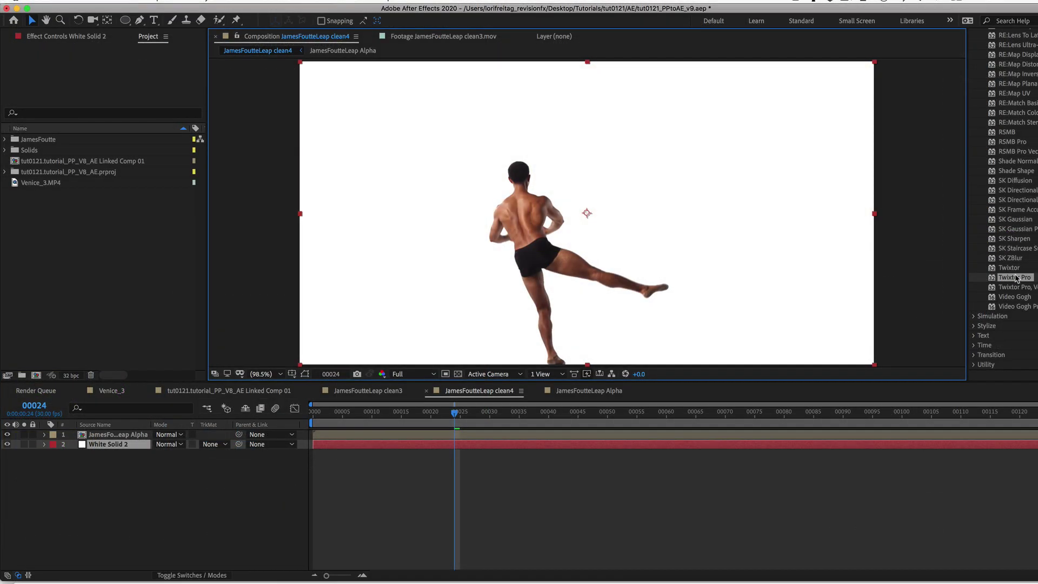
Apply Twixtor Pro to the JamesFoutteLeap Alpha layer and turn on Track RGB+A
left_click_drag(1016, 278, 638, 265)
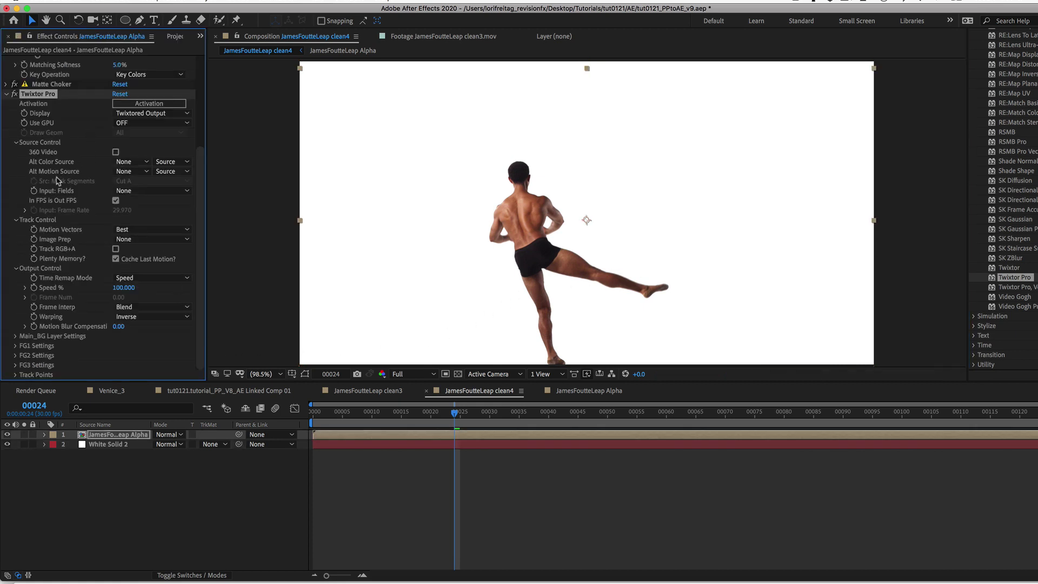
left_click(116, 249)
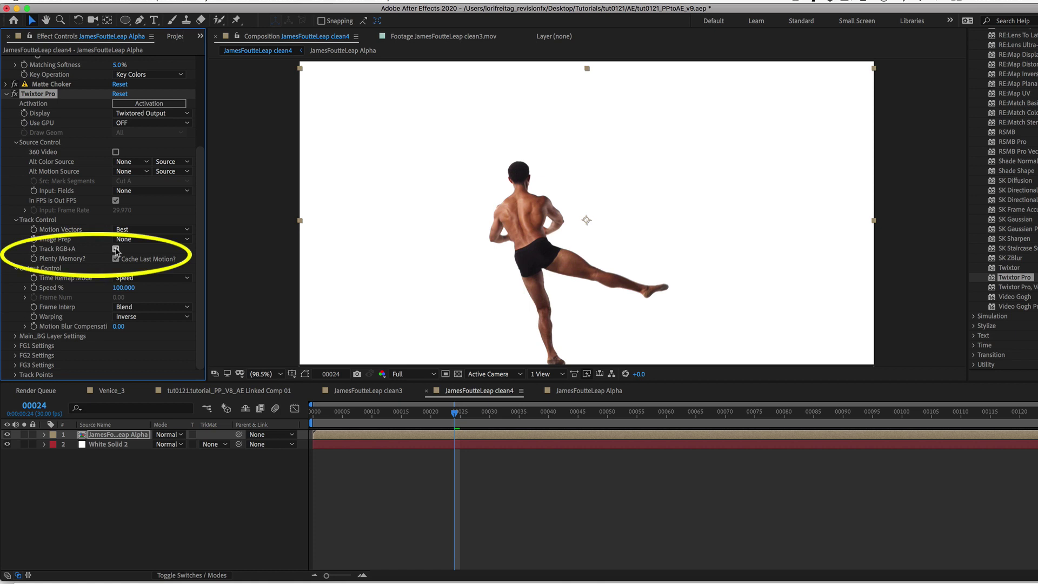
left_click(382, 374)
Show the Alpha channel in the viewer and hide the White Solid 2 layer
left_click(394, 434)
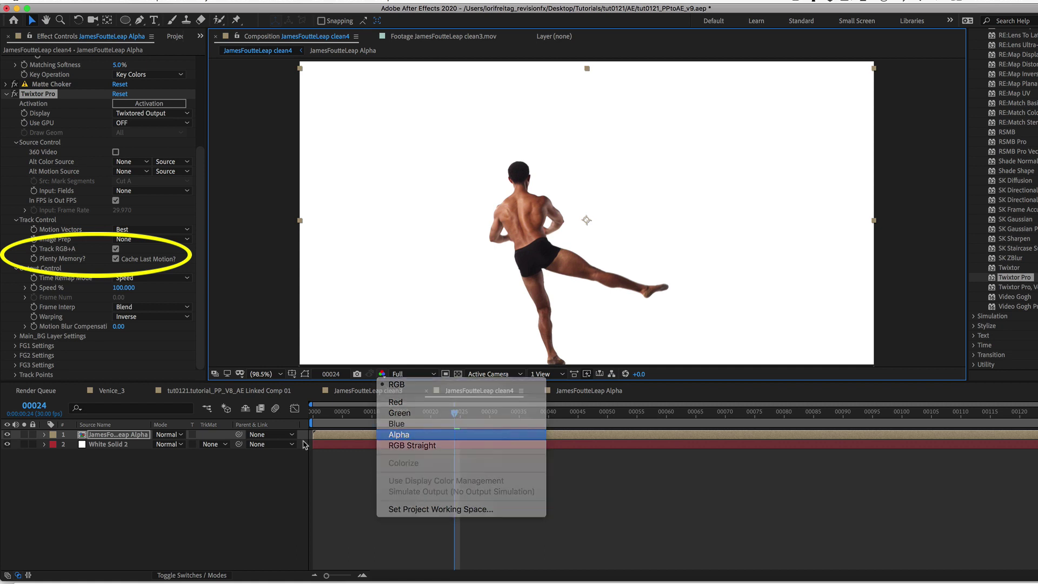
left_click(7, 444)
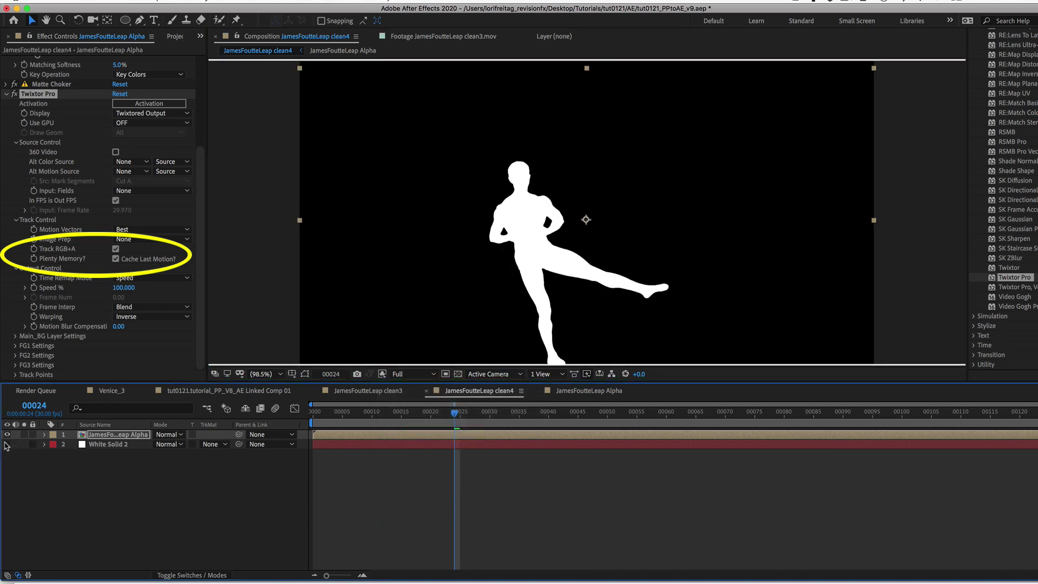